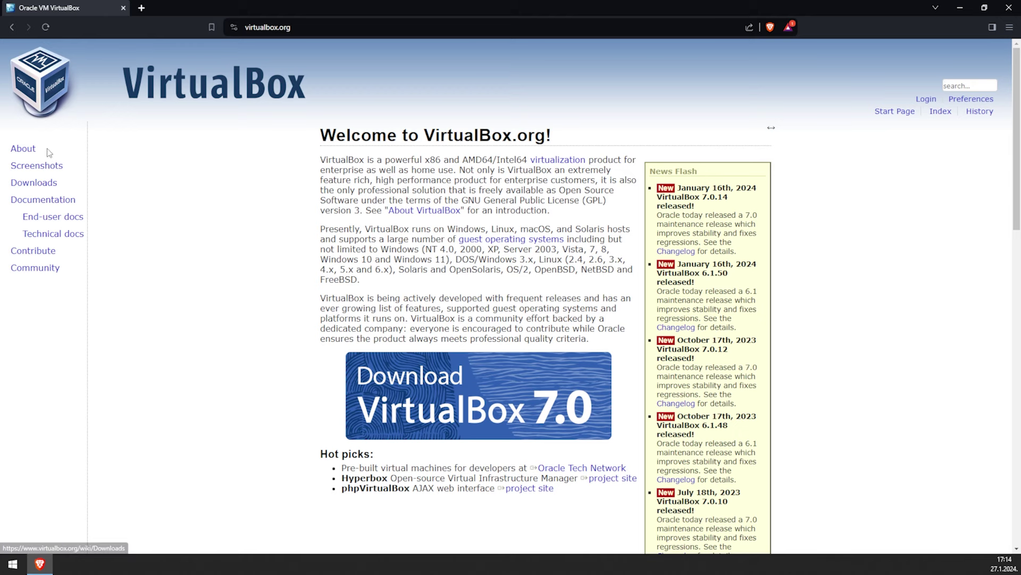
# Step: Open the Downloads page of the VirtualBox website to get the installer
pyautogui.doubleClick(41, 183)
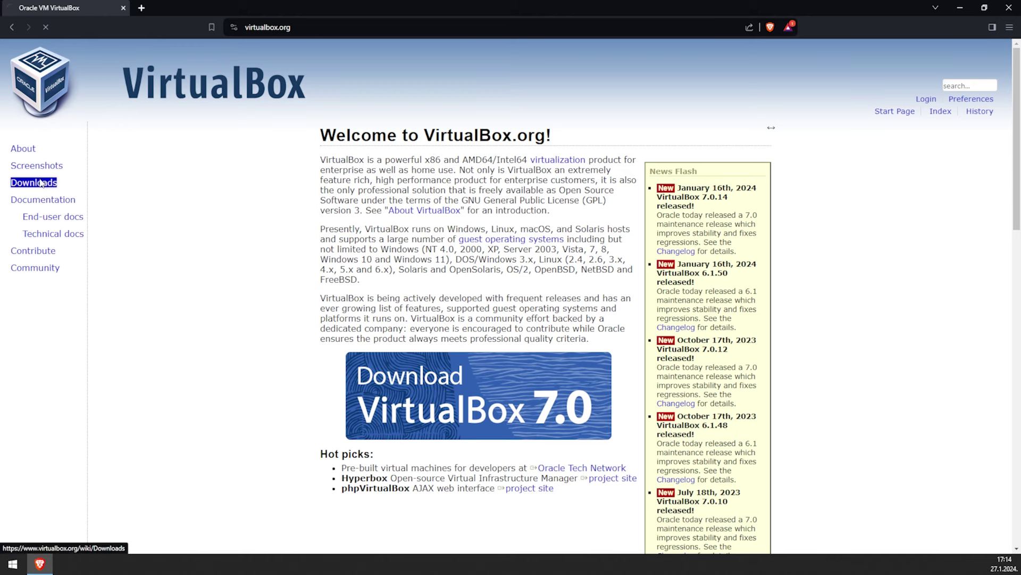
pyautogui.tripleClick(397, 241)
pyautogui.tripleClick(396, 235)
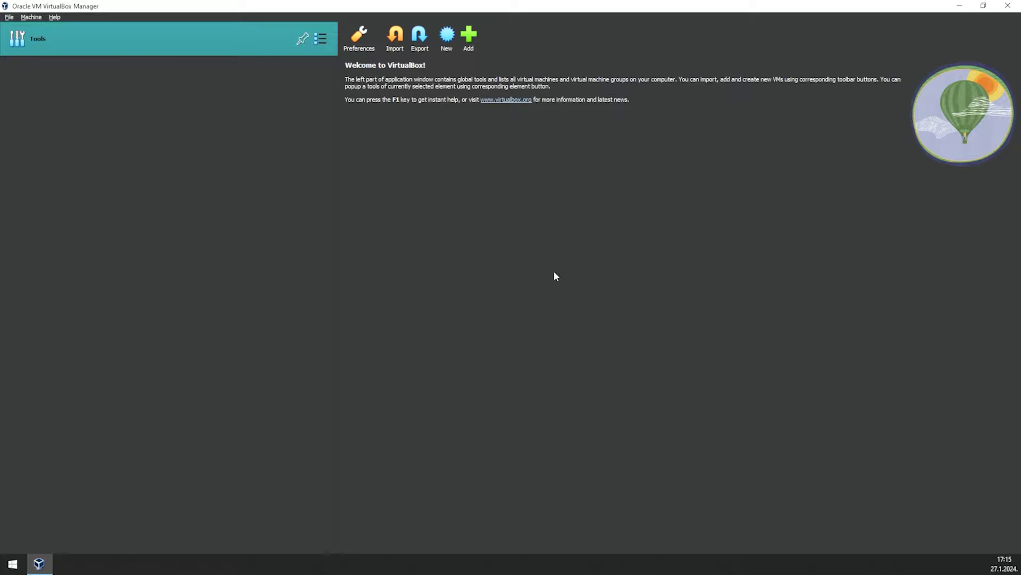
# Step: Start creating a virtual machine named workstation, keeping the Virtual Machines folder as its location
pyautogui.click(451, 49)
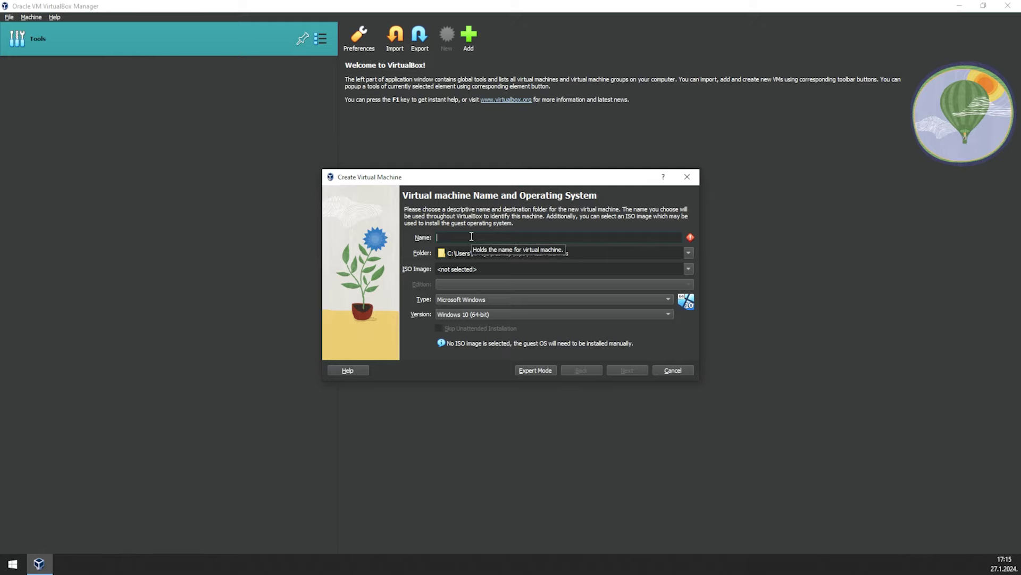
pyautogui.write('workstation')
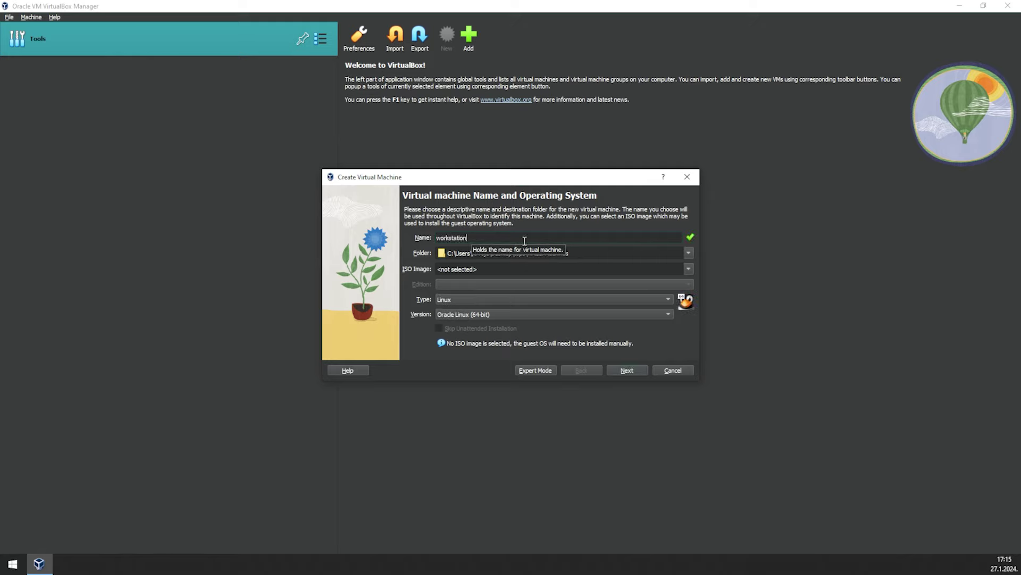
pyautogui.click(687, 253)
pyautogui.click(606, 254)
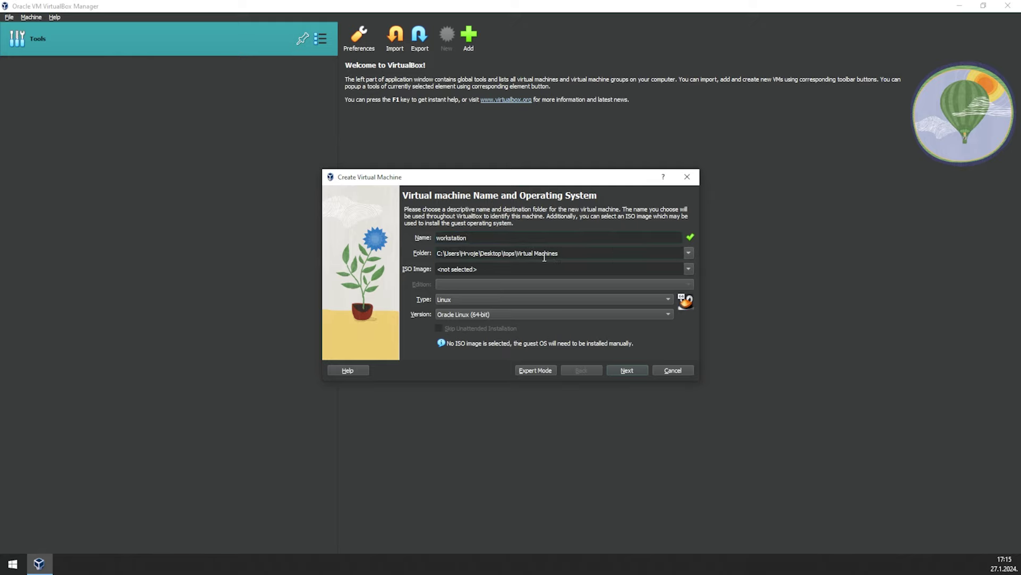
# Step: Use AlmaLinux-9-latest-x86_64-dvd.iso as the ISO image and skip the unattended installation
pyautogui.click(689, 268)
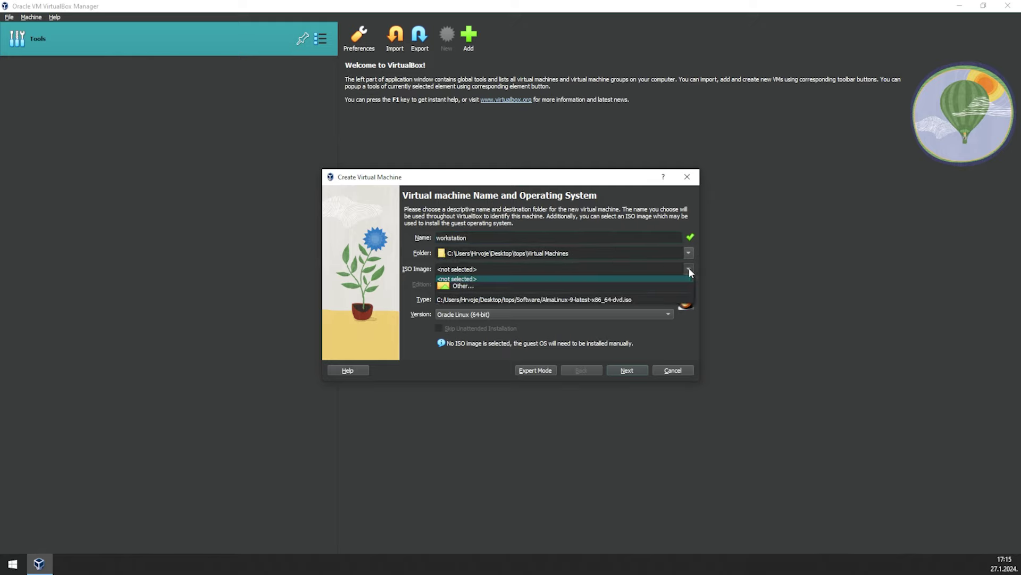
pyautogui.click(592, 300)
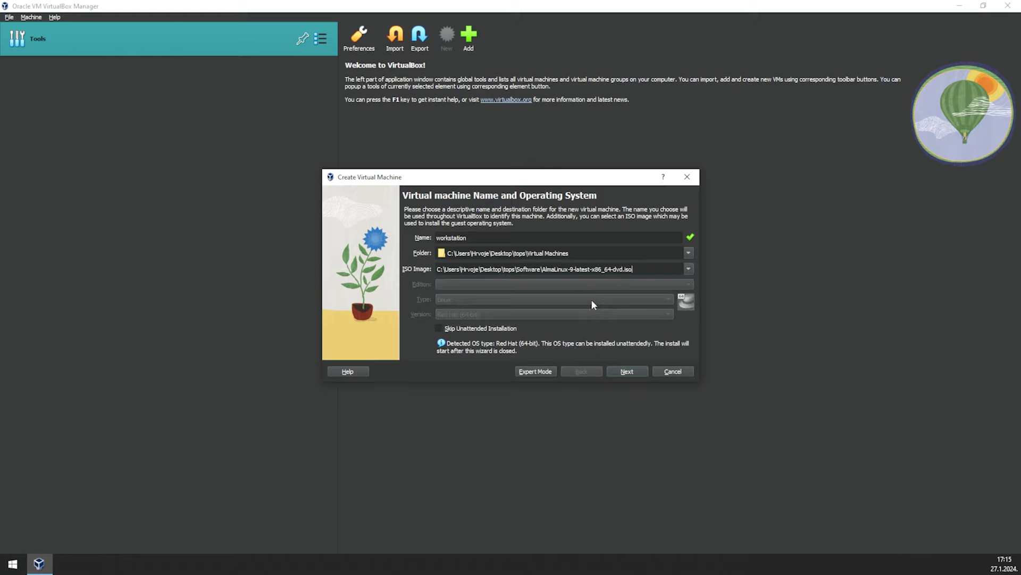
pyautogui.click(438, 329)
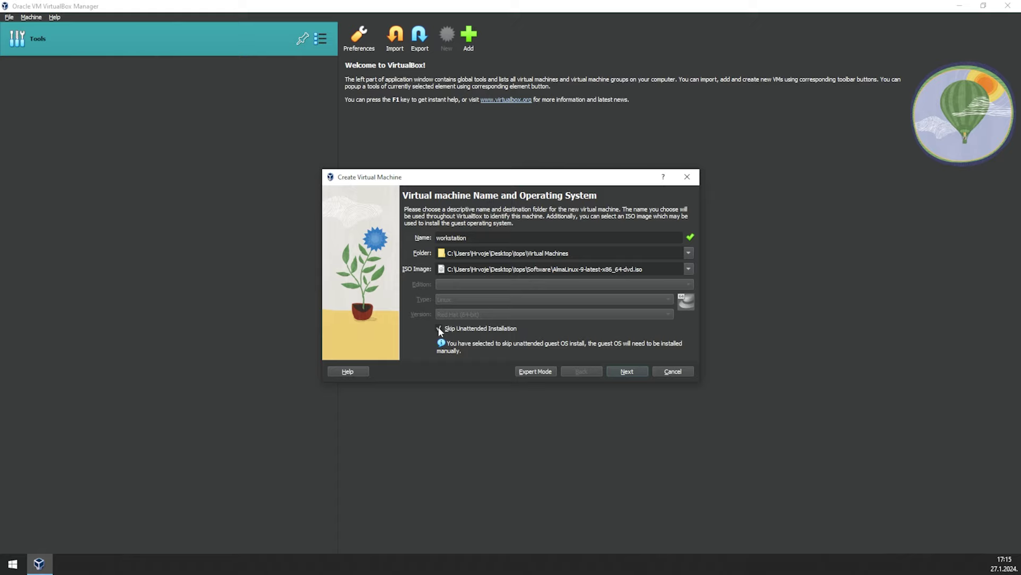
pyautogui.click(624, 372)
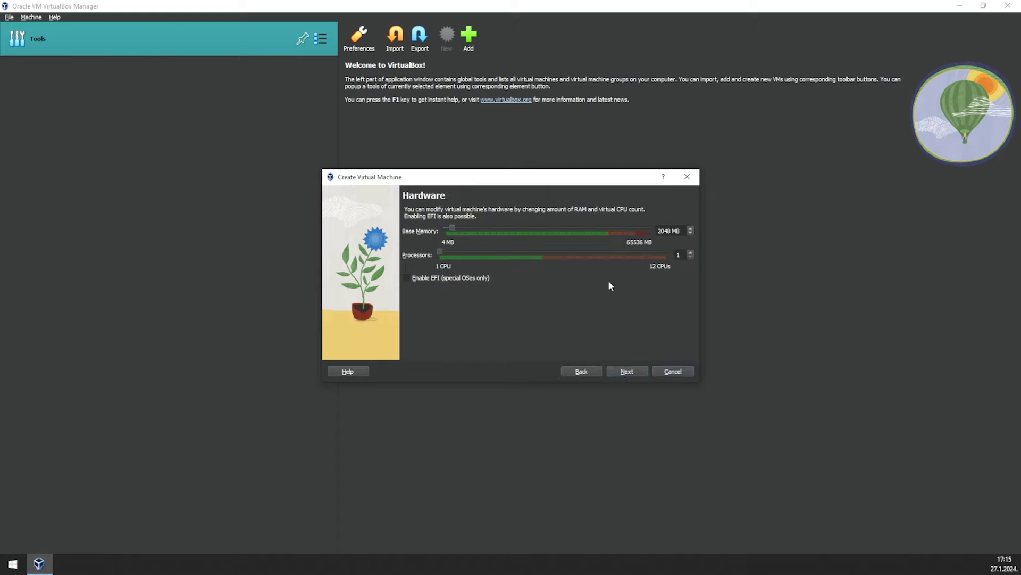
# Step: Give the machine 8192 MB of memory, 2 processors and a 20 GB virtual hard disk, and finish creating it
pyautogui.moveTo(450, 228); pyautogui.dragTo(467, 227)
pyautogui.click(630, 372)
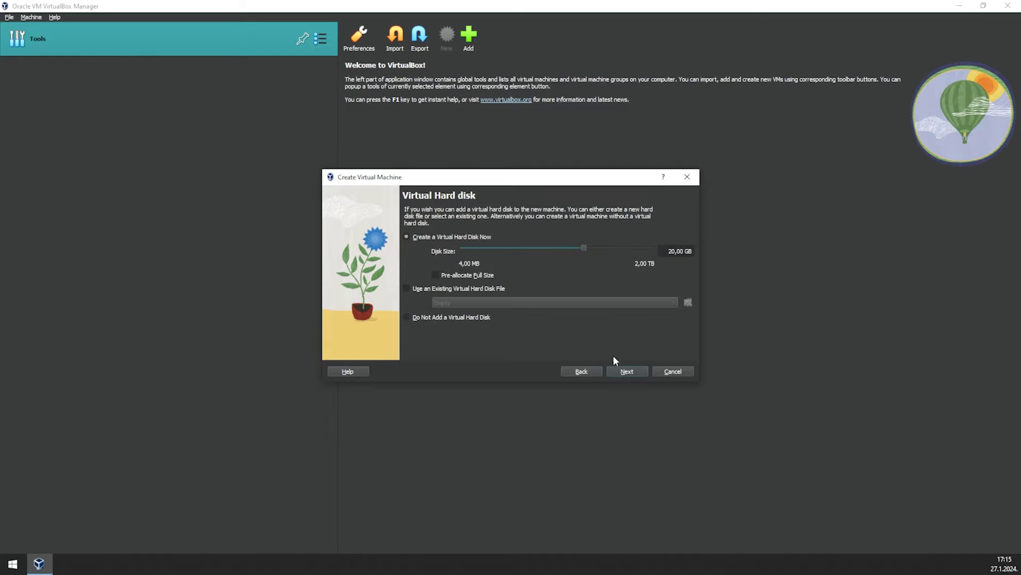
pyautogui.click(662, 251)
pyautogui.click(614, 370)
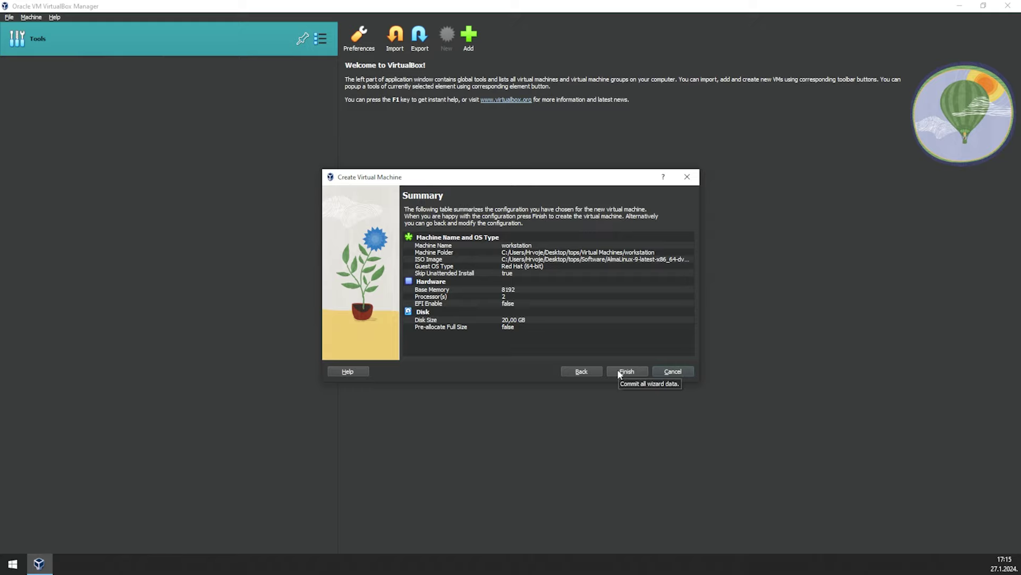
pyautogui.click(619, 372)
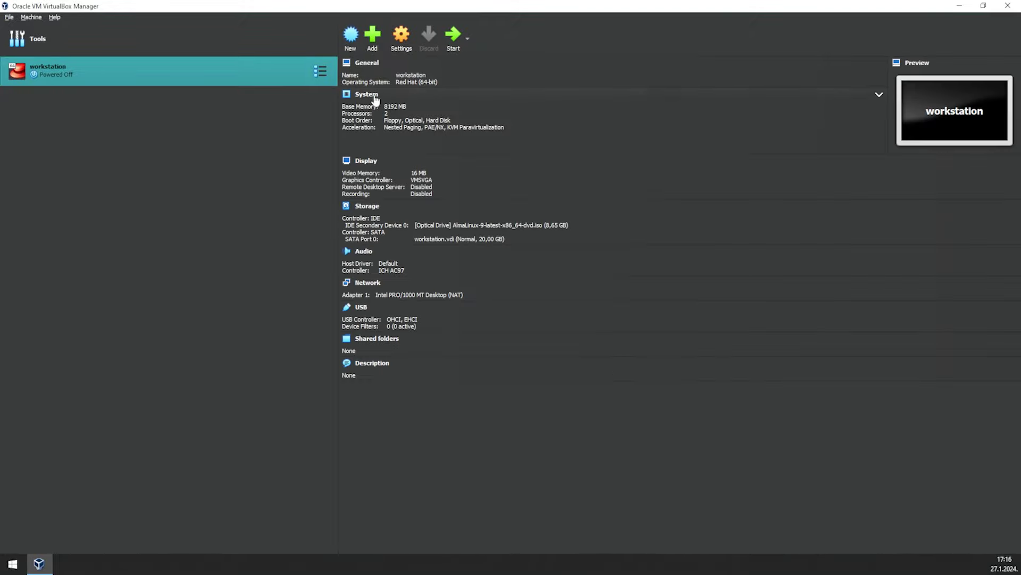
# Step: Raise the workstation machine's video memory to 128 MB in its display settings
pyautogui.click(401, 37)
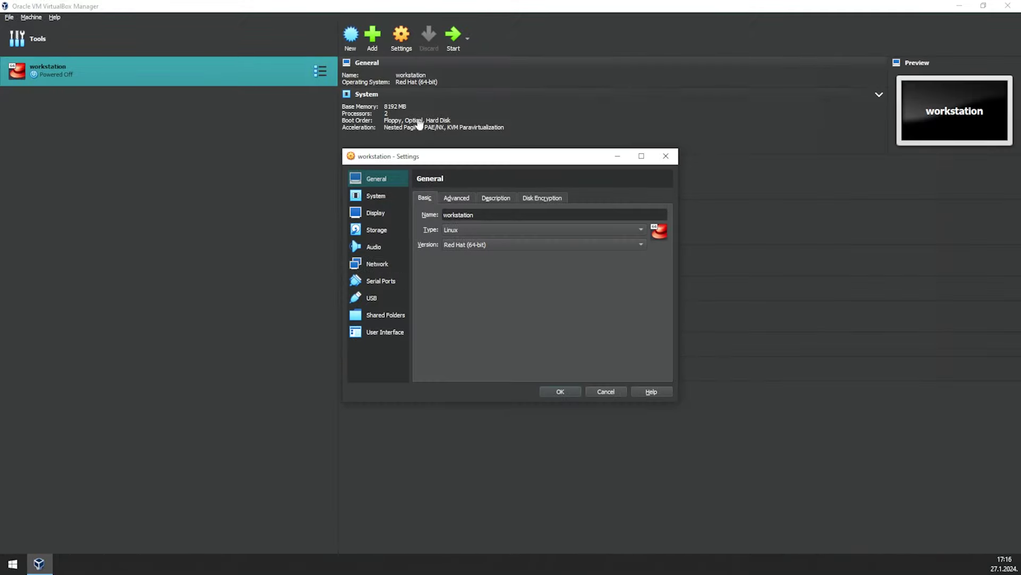
pyautogui.click(382, 212)
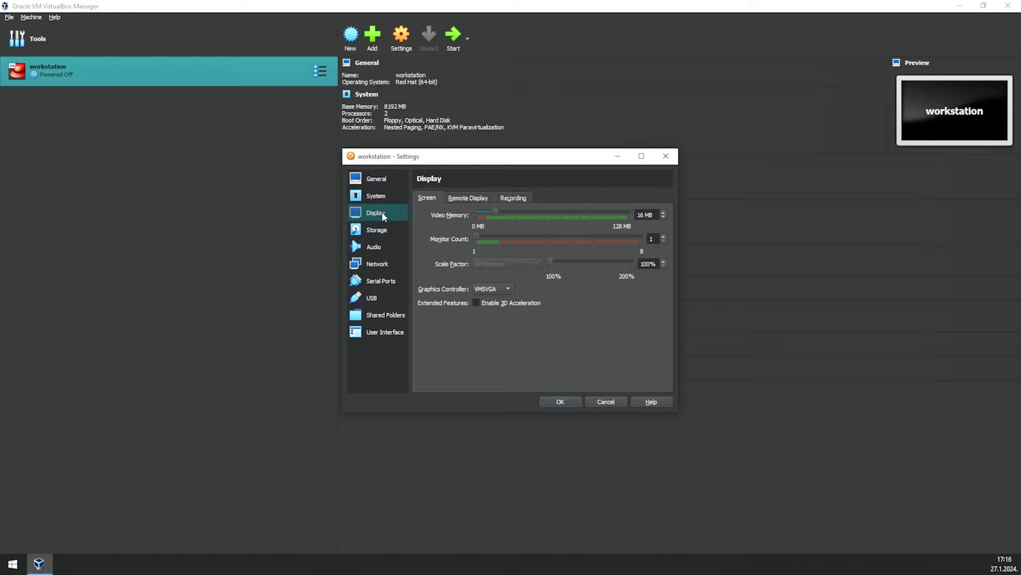
pyautogui.moveTo(493, 210); pyautogui.dragTo(571, 211)
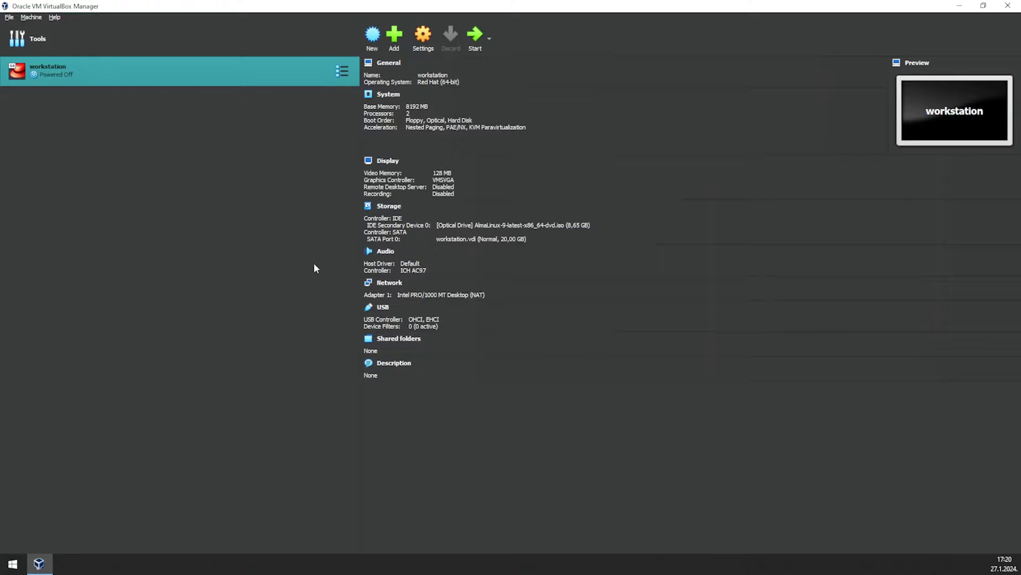
# Step: Start the workstation machine, allow it to capture input, and boot the Install AlmaLinux 9.2 option
pyautogui.click(471, 35)
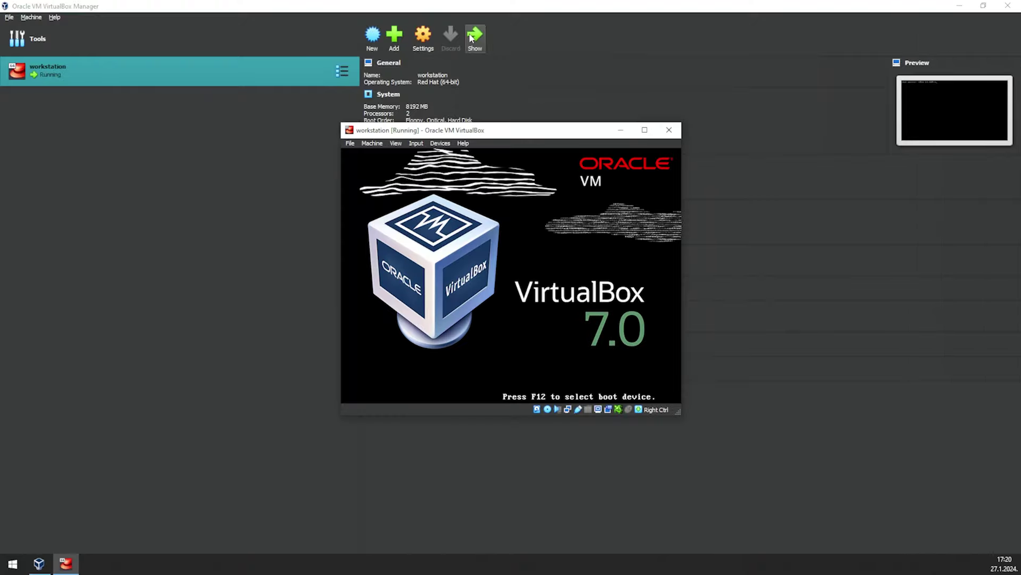
pyautogui.click(589, 188)
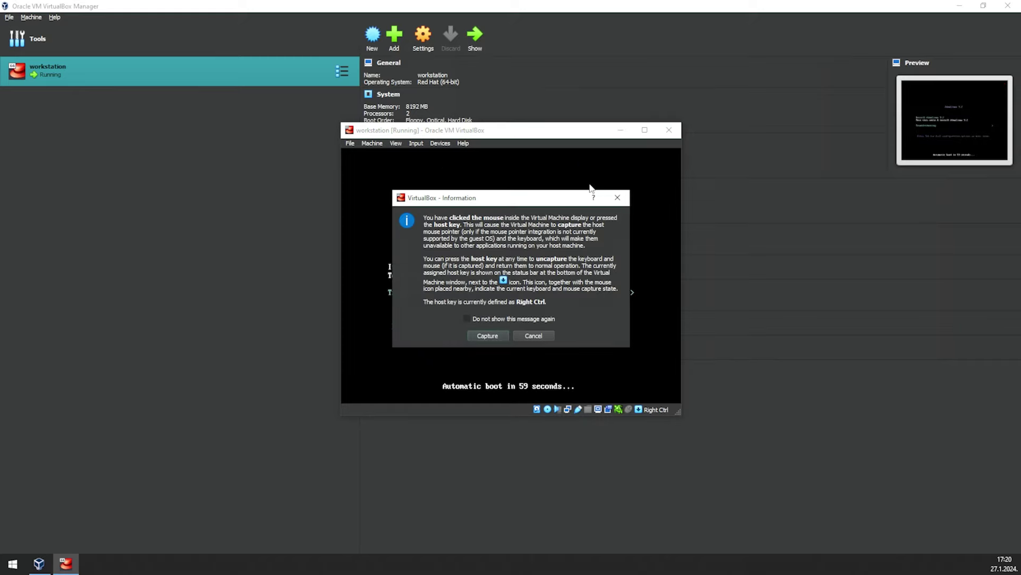
pyautogui.click(500, 324)
pyautogui.click(488, 336)
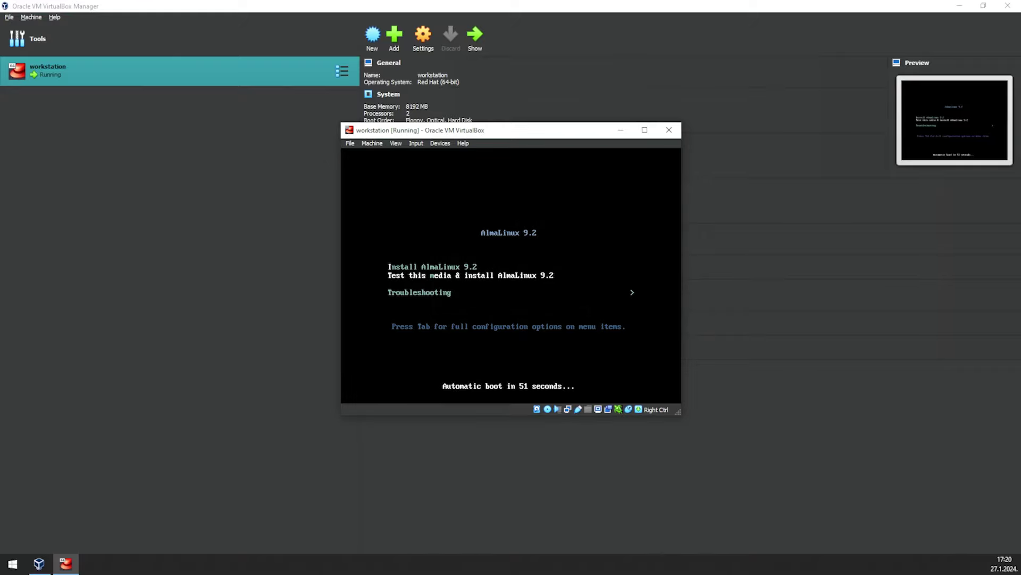
pyautogui.press('Up')
pyautogui.press('Return')
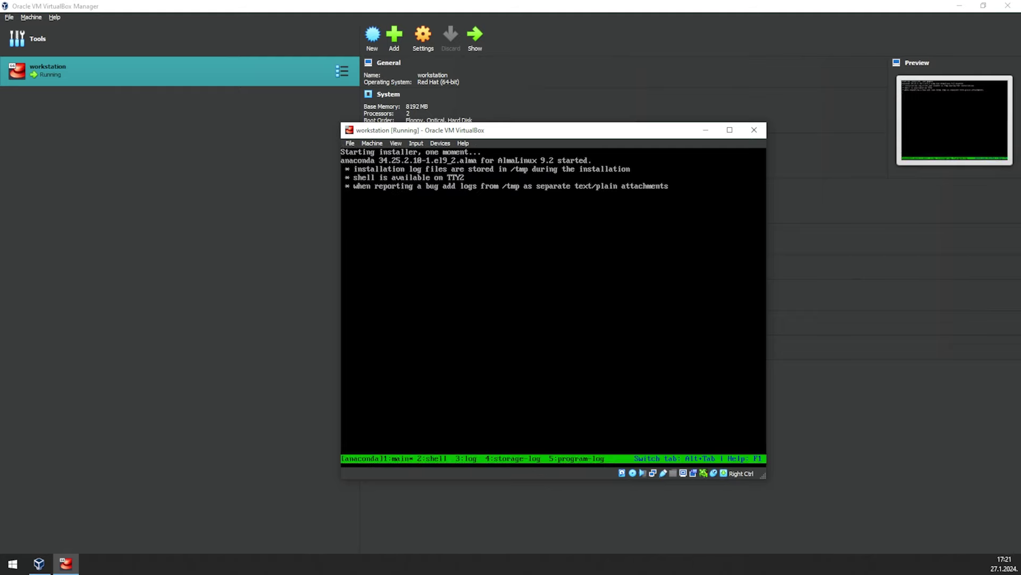
# Step: Choose English (United States) as the installer language and accept the 20 GiB VBOX hard disk with automatic partitioning as the installation destination
pyautogui.click(482, 286)
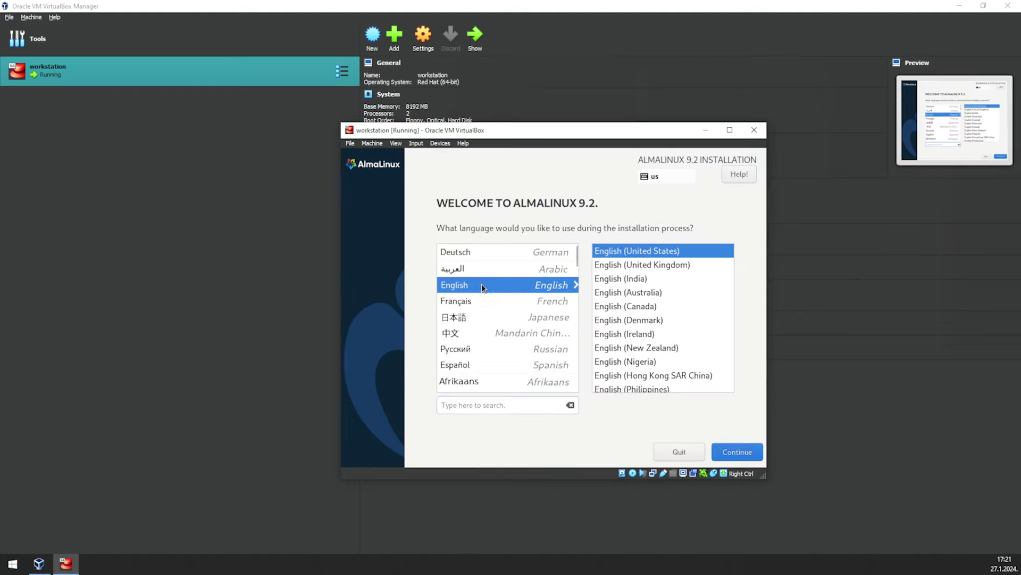
pyautogui.click(731, 453)
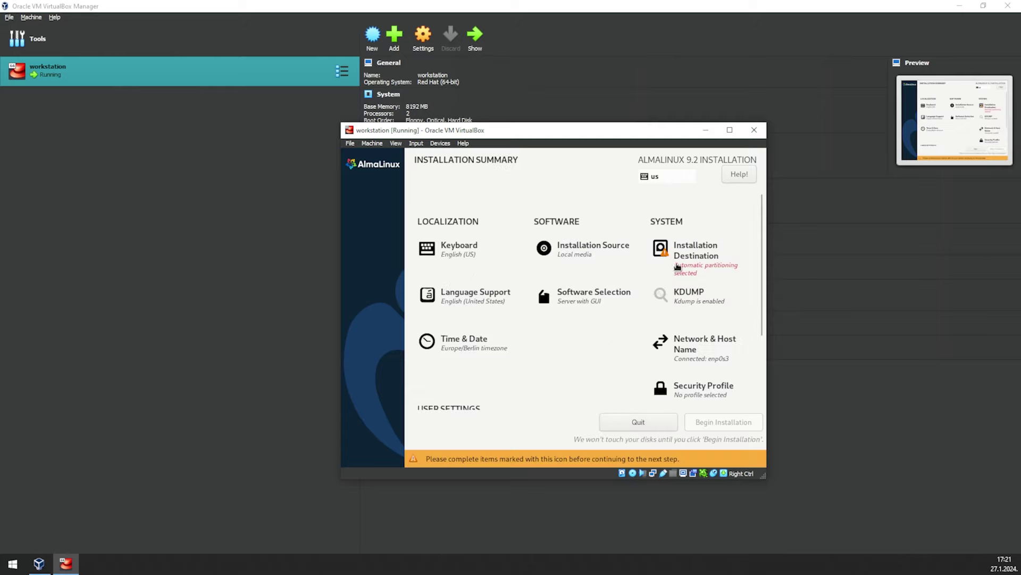
pyautogui.click(680, 258)
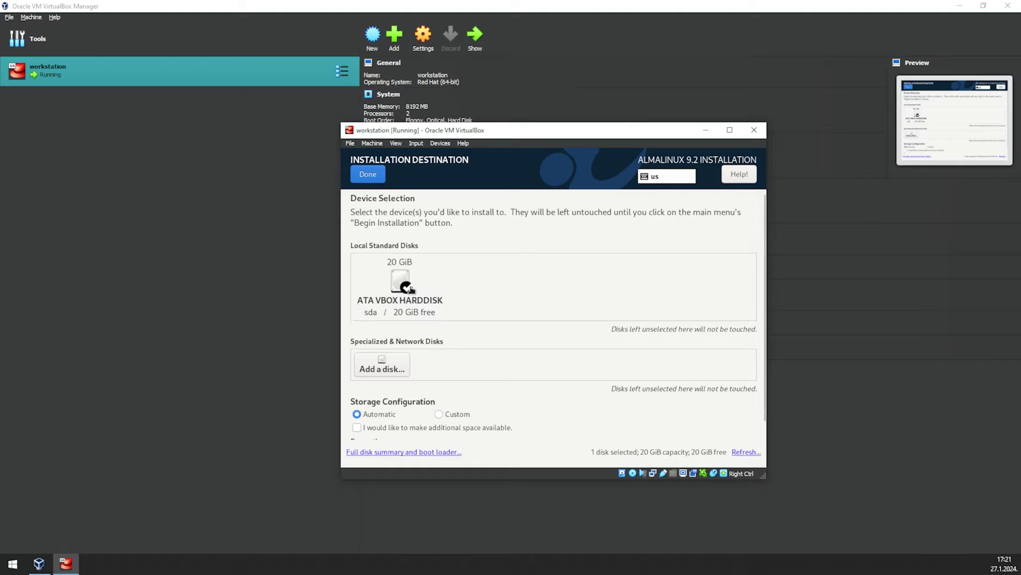
pyautogui.click(377, 175)
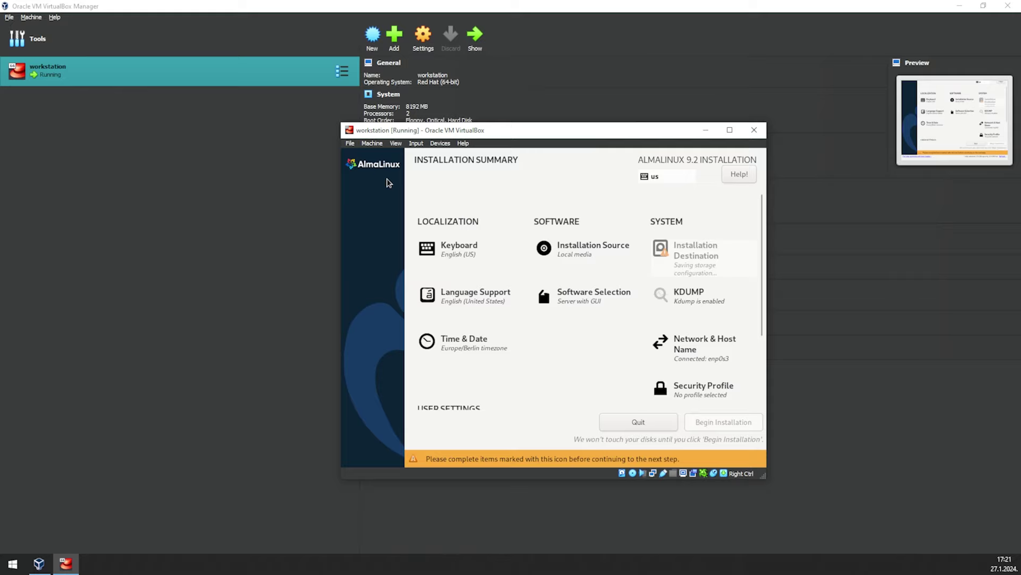
# Step: Set the software selection to the Workstation base environment with Development Tools added
pyautogui.click(597, 301)
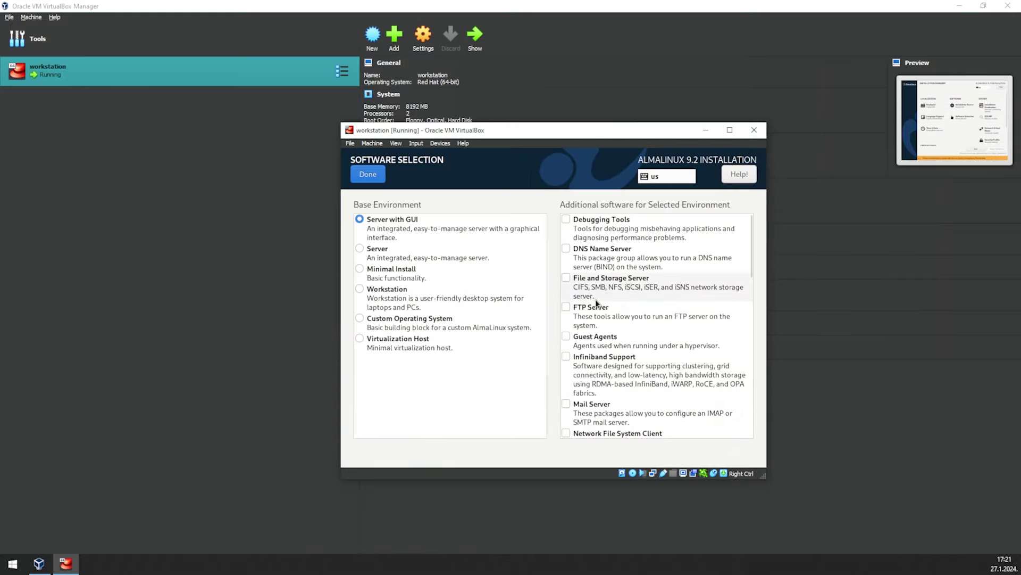
pyautogui.click(392, 289)
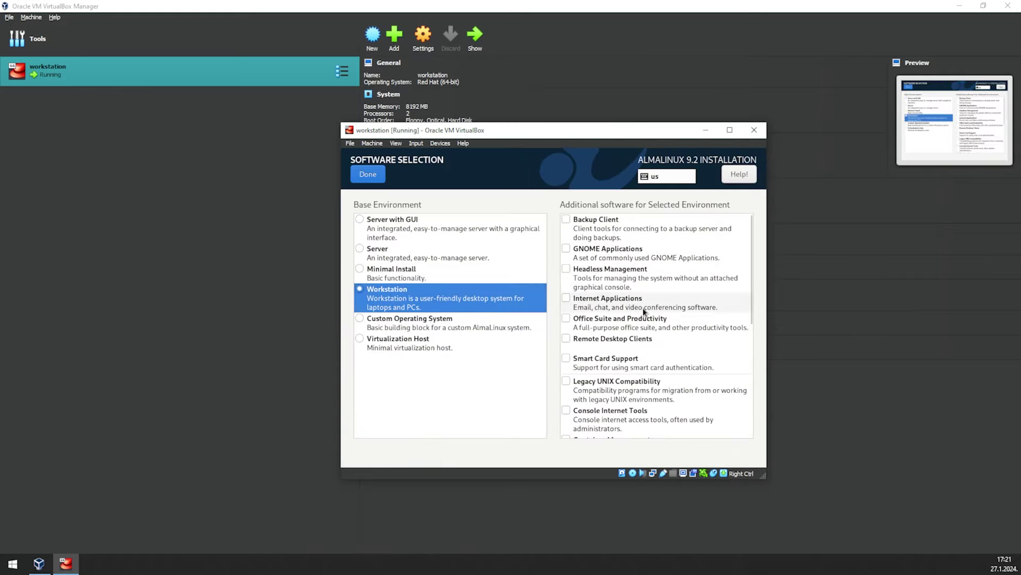
pyautogui.scroll(-5, 653, 305)
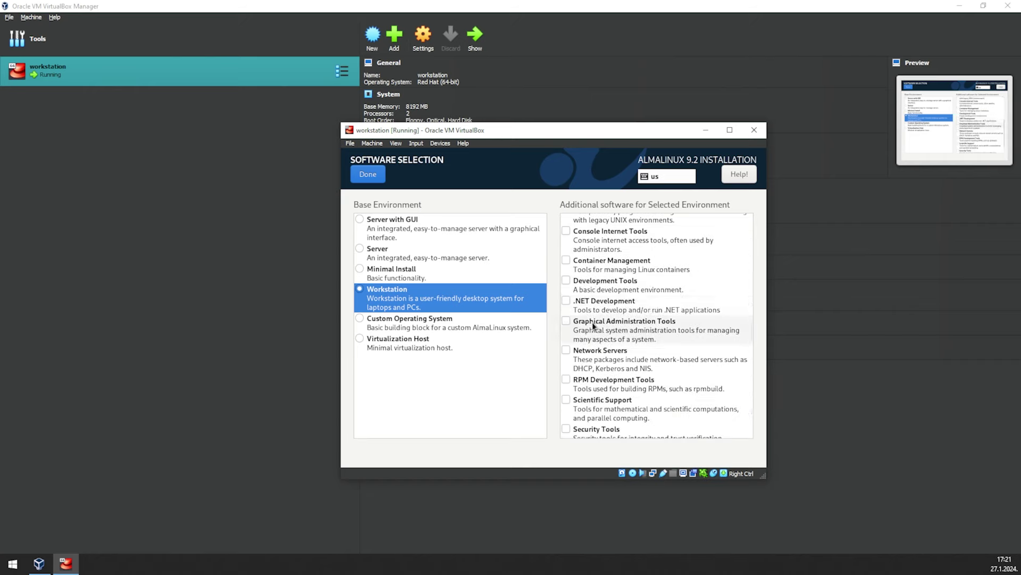
pyautogui.click(567, 281)
pyautogui.click(368, 174)
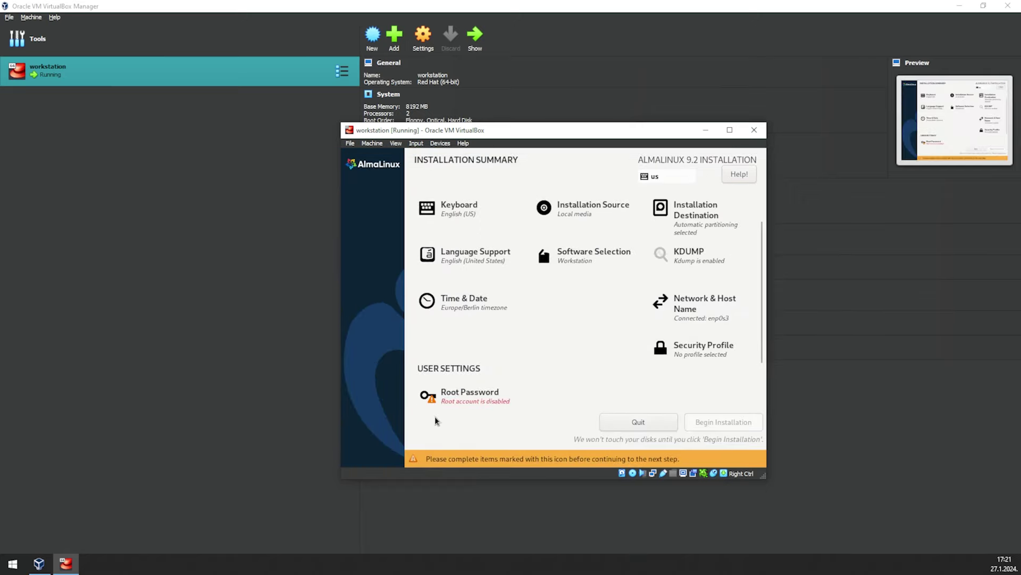
# Step: Set the root password by entering and confirming it, leaving root SSH login with password disabled
pyautogui.click(447, 396)
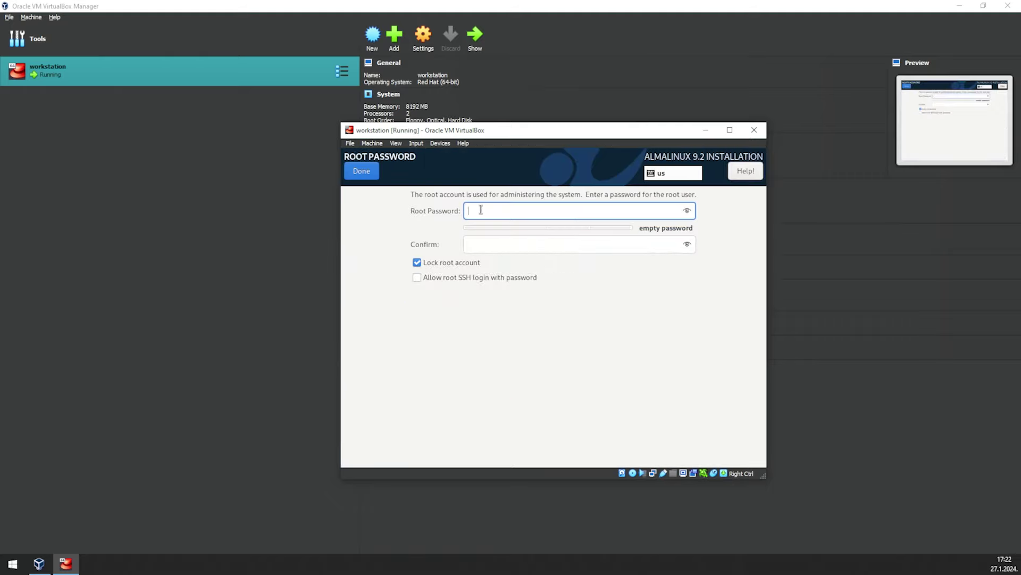
pyautogui.write('•••••••••')
pyautogui.press('Tab')
pyautogui.write('•••••••••')
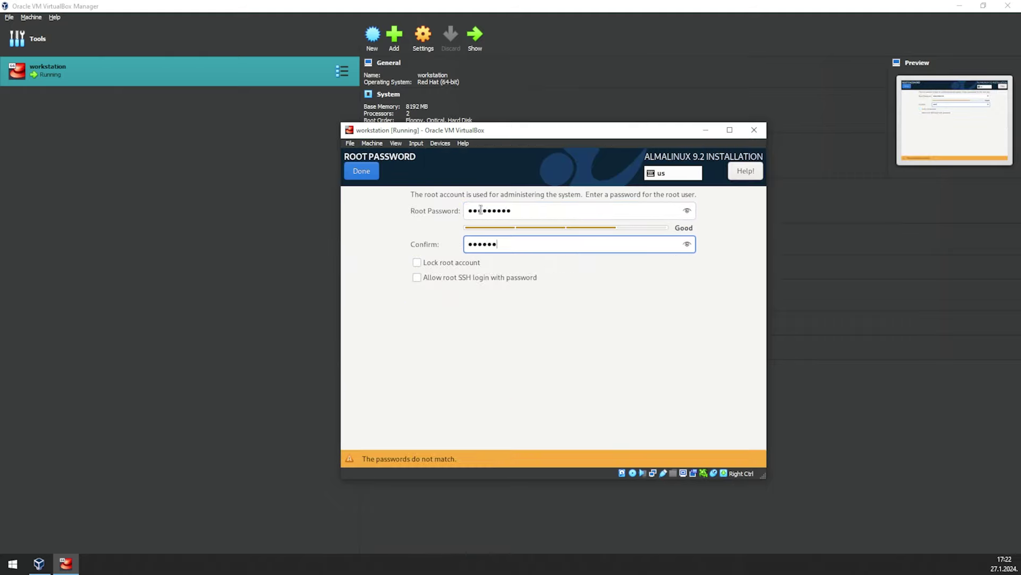
pyautogui.click(358, 173)
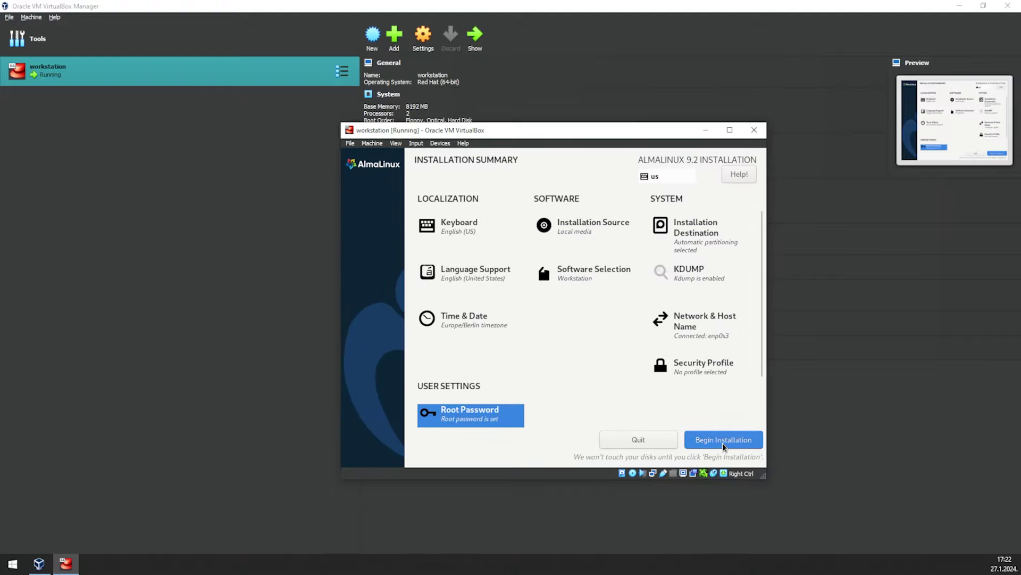
# Step: Begin the AlmaLinux installation and reboot the system once it completes
pyautogui.click(724, 440)
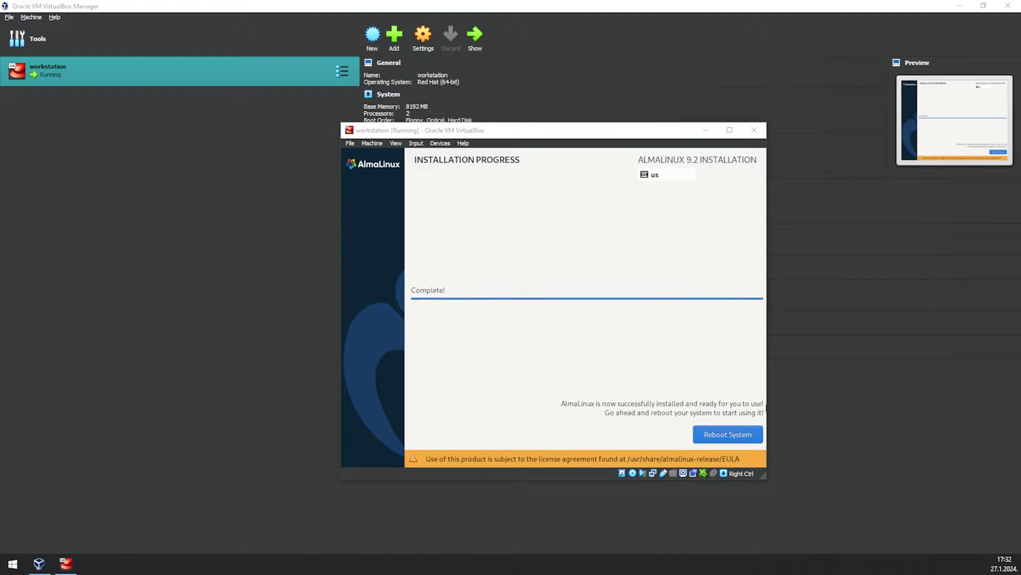
pyautogui.click(732, 439)
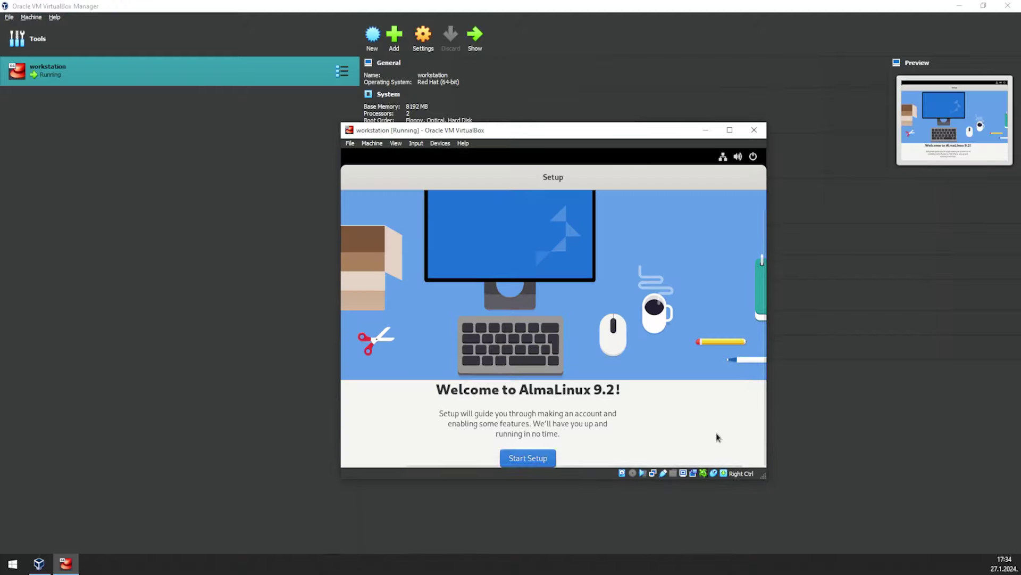
# Step: Start the AlmaLinux initial setup, turn off Location Services and continue to the online accounts page
pyautogui.click(548, 458)
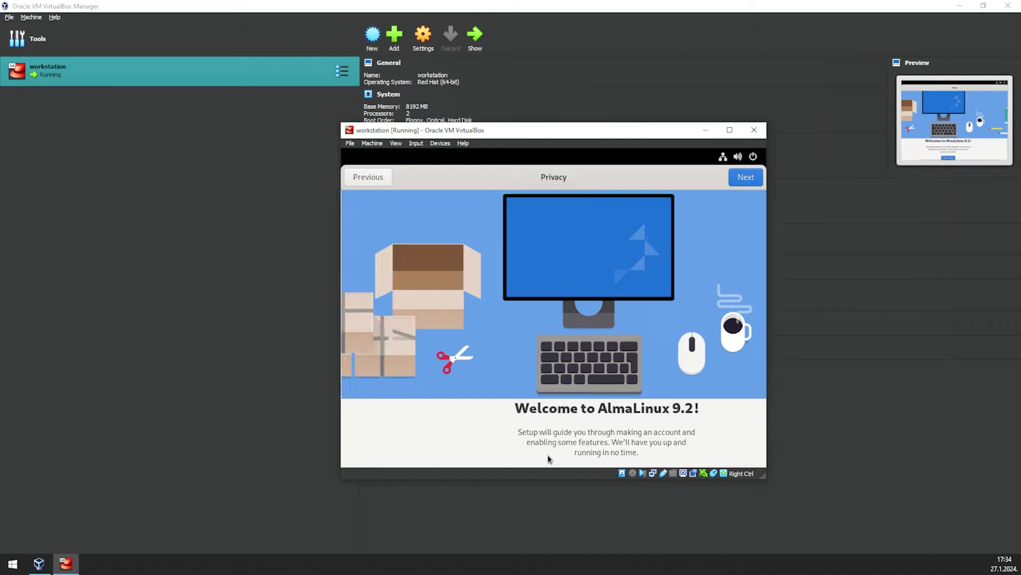
pyautogui.click(667, 255)
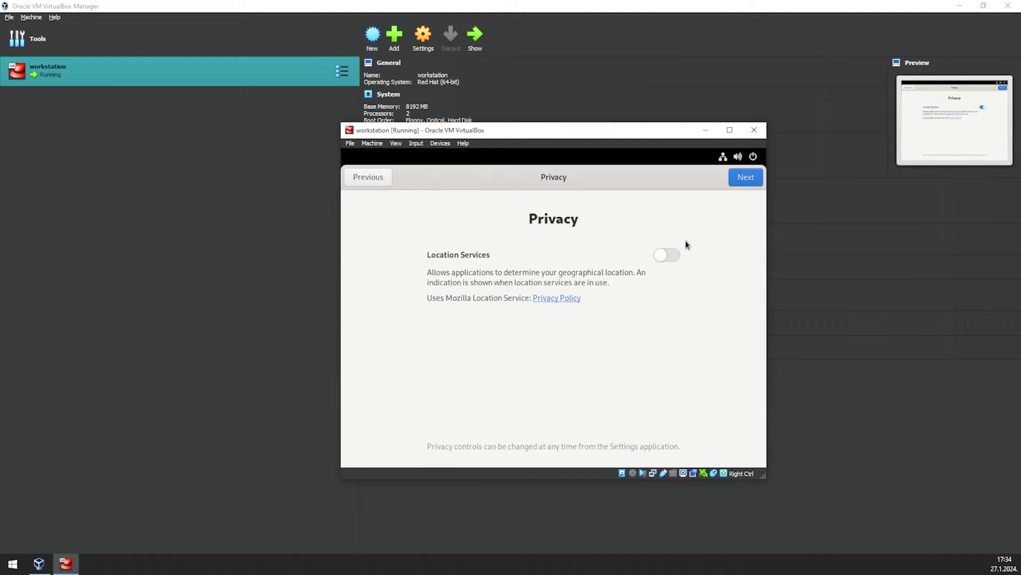
pyautogui.click(741, 183)
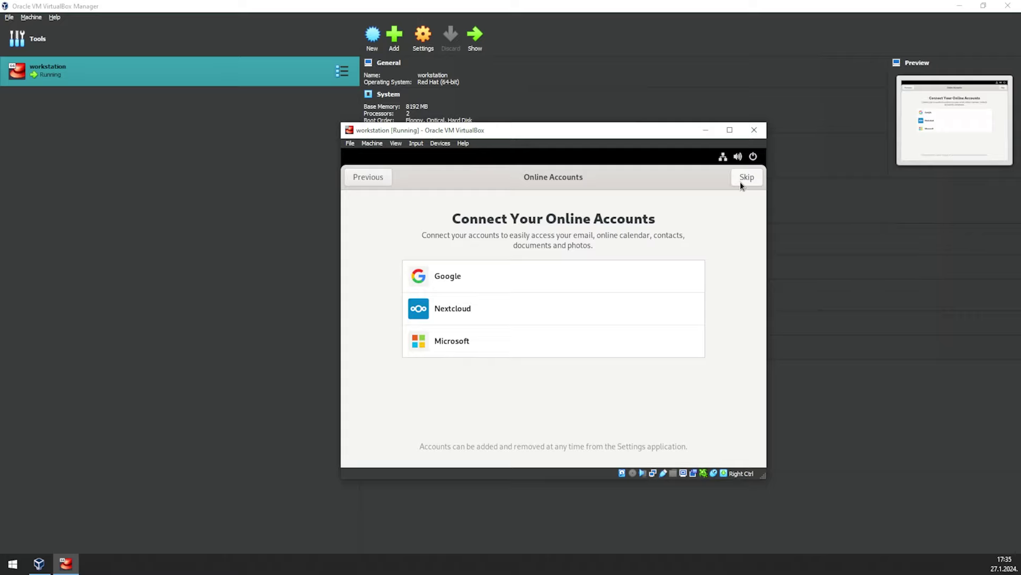
# Step: Skip connecting online accounts and create the user account with TechOPS as the full name
pyautogui.click(741, 183)
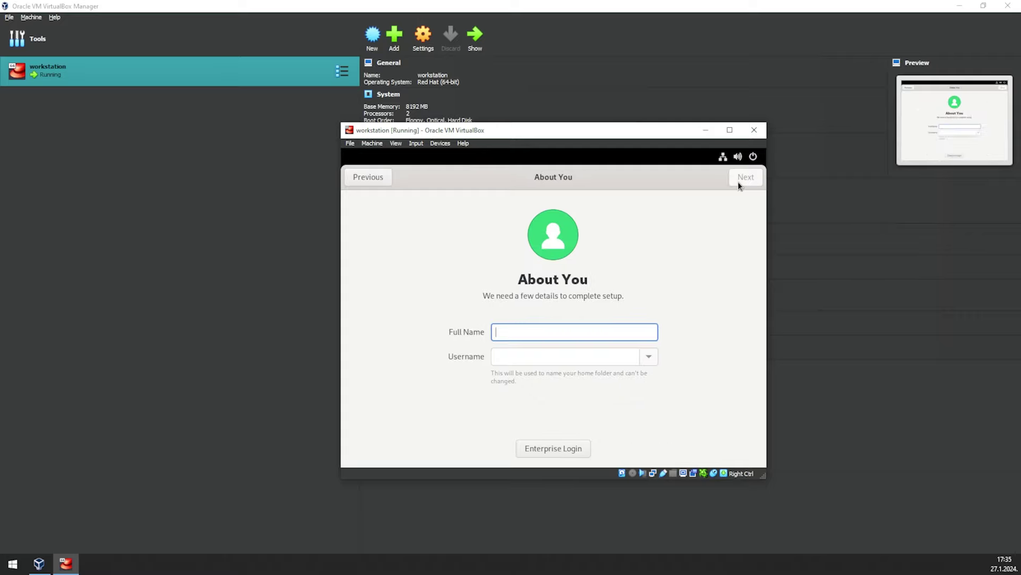
pyautogui.write('TechOPS')
pyautogui.click(740, 182)
# Step: Set the new user's account password by entering and confirming it, and finish the initial setup
pyautogui.write('•••••••••••')
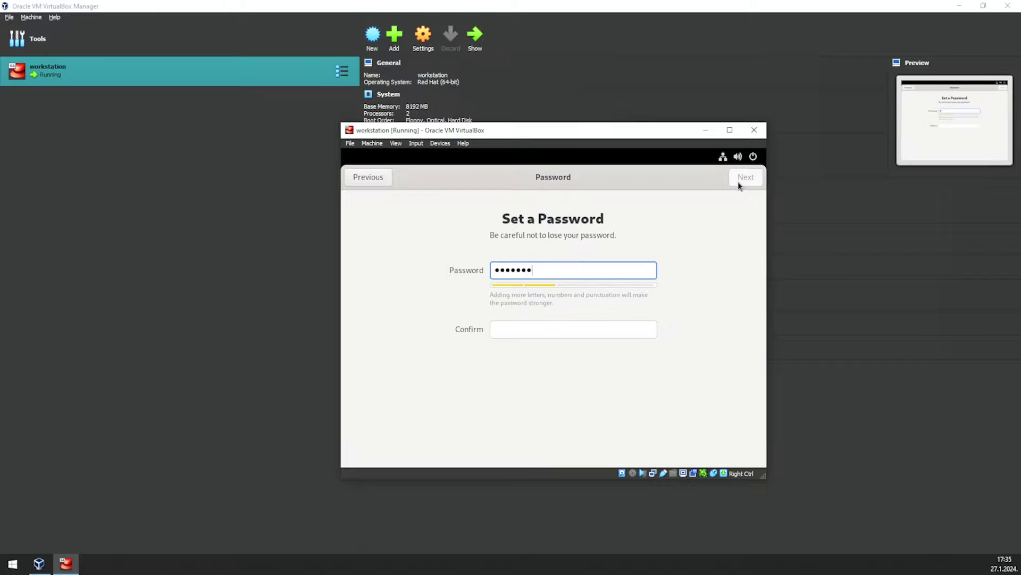
pyautogui.press('Tab')
pyautogui.write('•••••••••••')
pyautogui.click(739, 181)
pyautogui.click(545, 397)
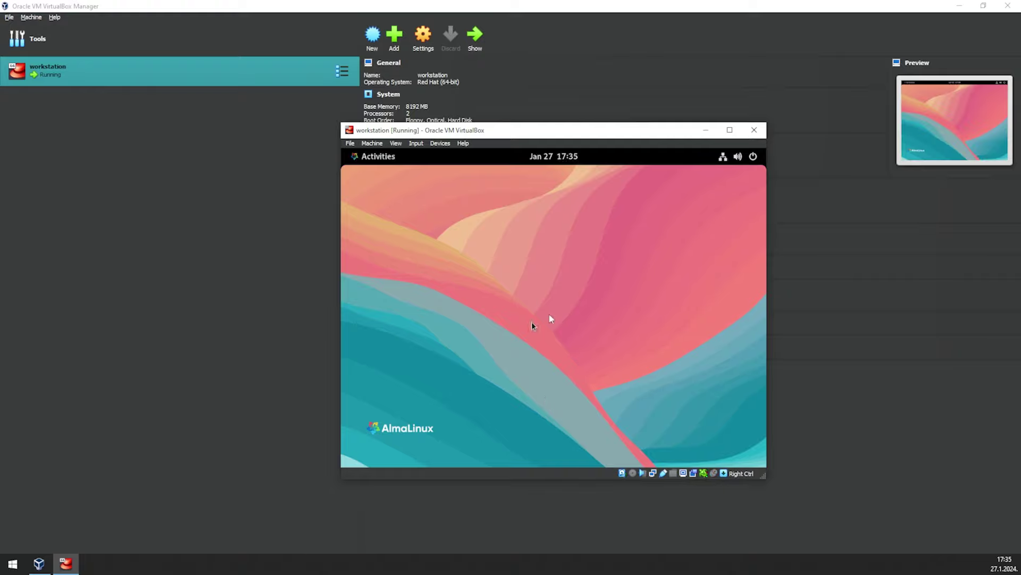
# Step: Insert the Guest Additions CD image, run its installer authenticated with the account password, and close the installer window once it completes
pyautogui.click(441, 144)
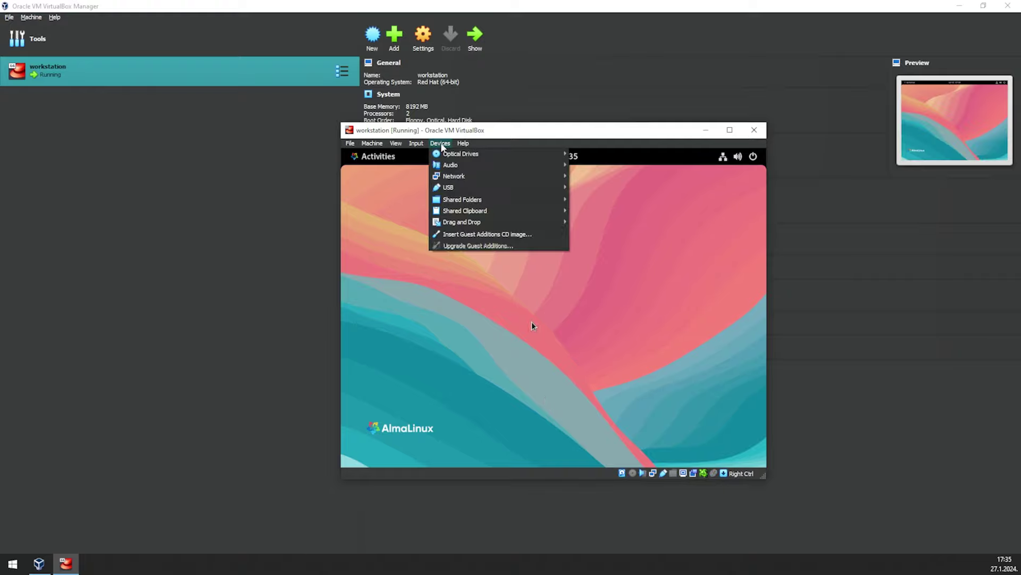
pyautogui.click(461, 234)
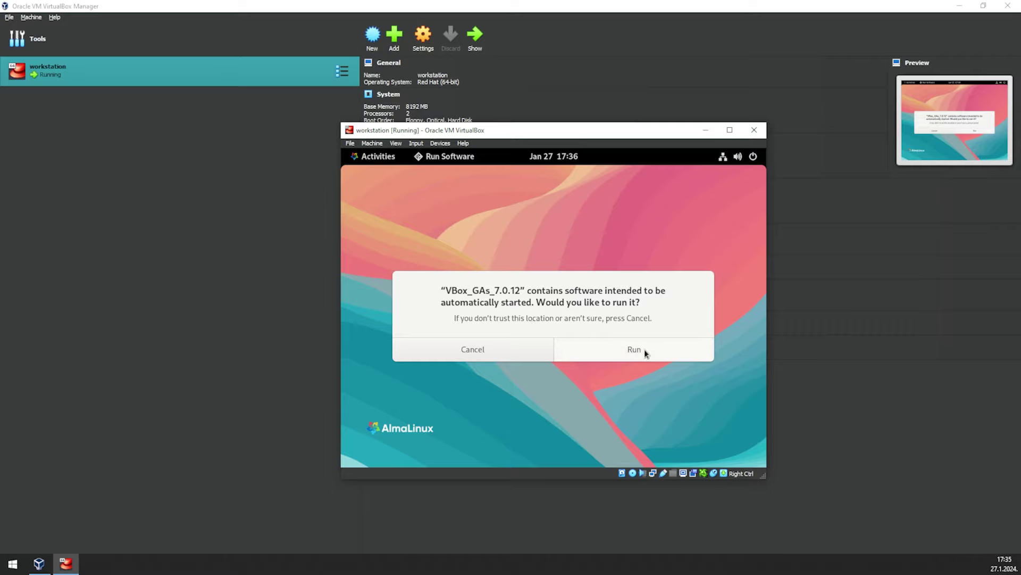
pyautogui.click(644, 350)
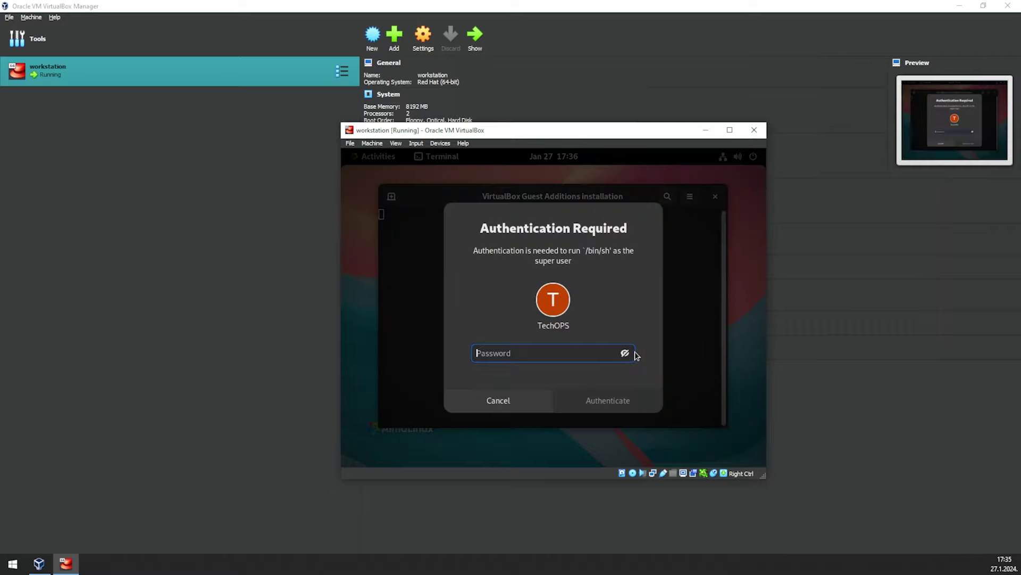
pyautogui.write('************')
pyautogui.press('Return')
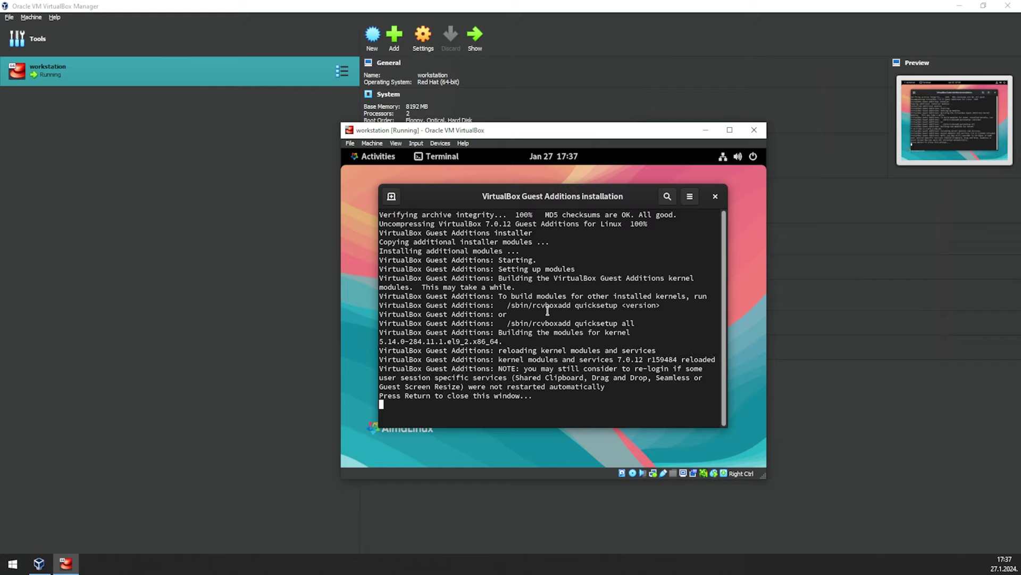
pyautogui.press('Return')
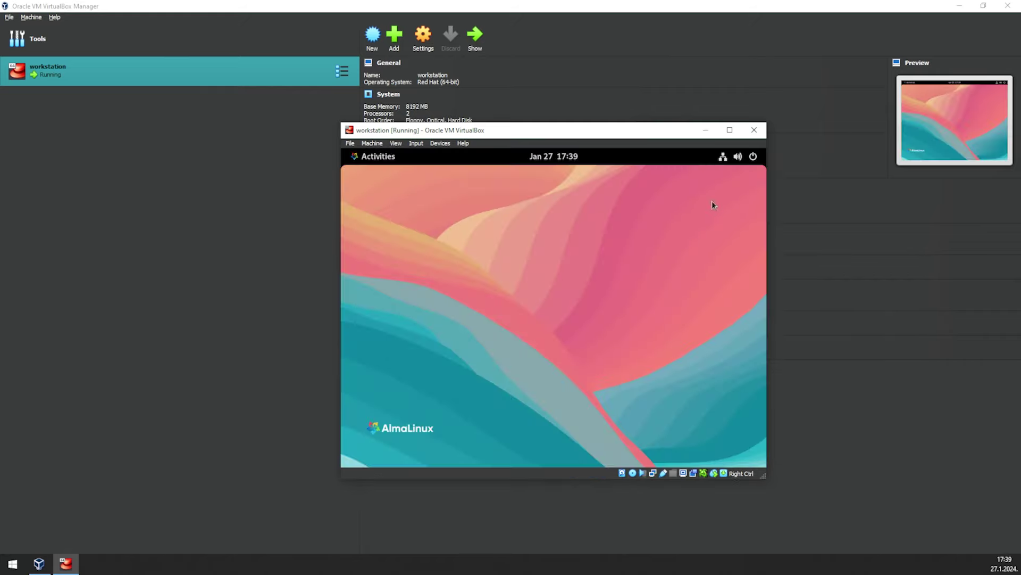
# Step: Apply a display resolution of 1920 × 1080 (16:9) in the AlmaLinux system settings, then close the settings
pyautogui.click(753, 160)
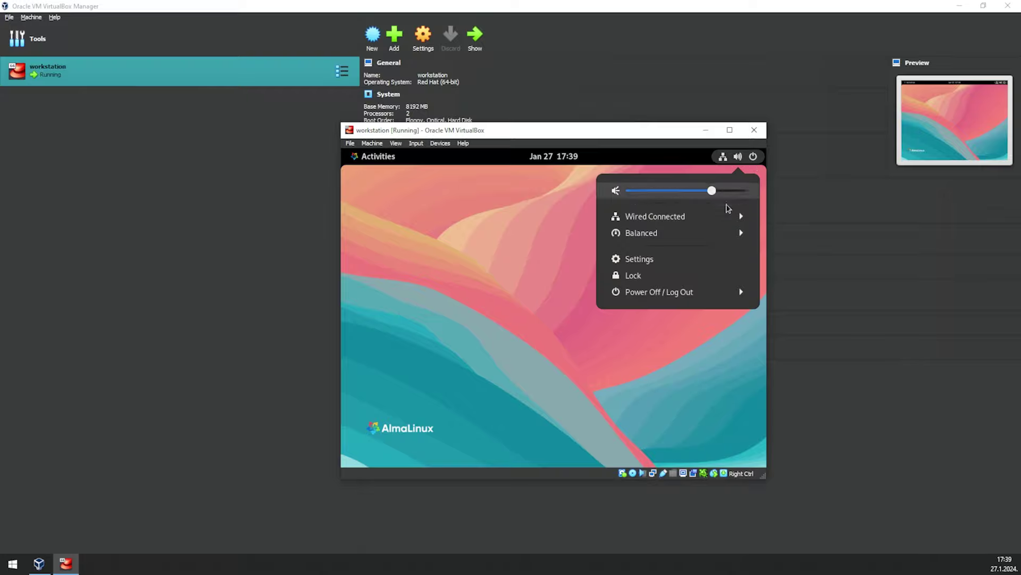
pyautogui.click(687, 256)
pyautogui.scroll(-5, 412, 356)
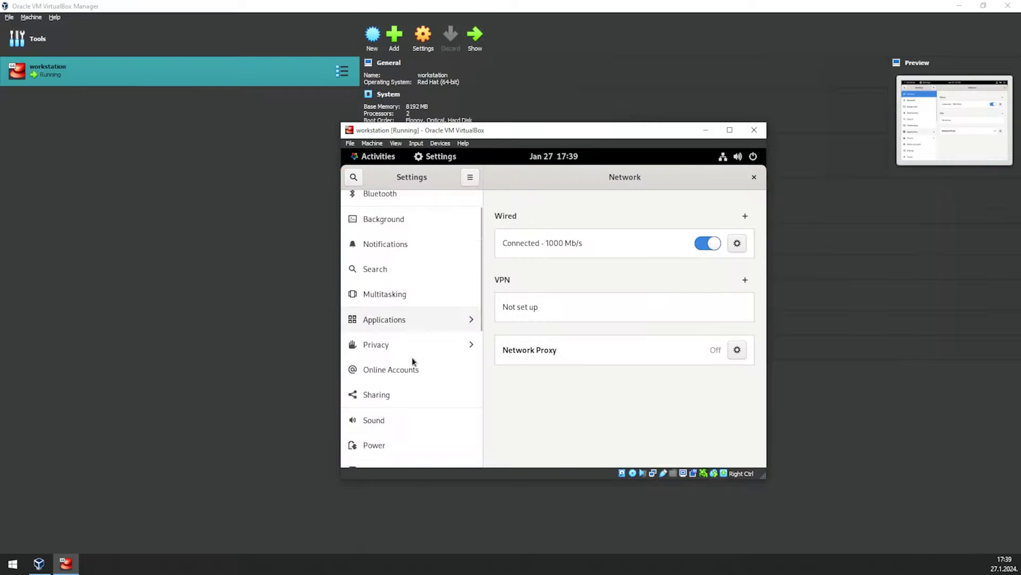
pyautogui.click(408, 395)
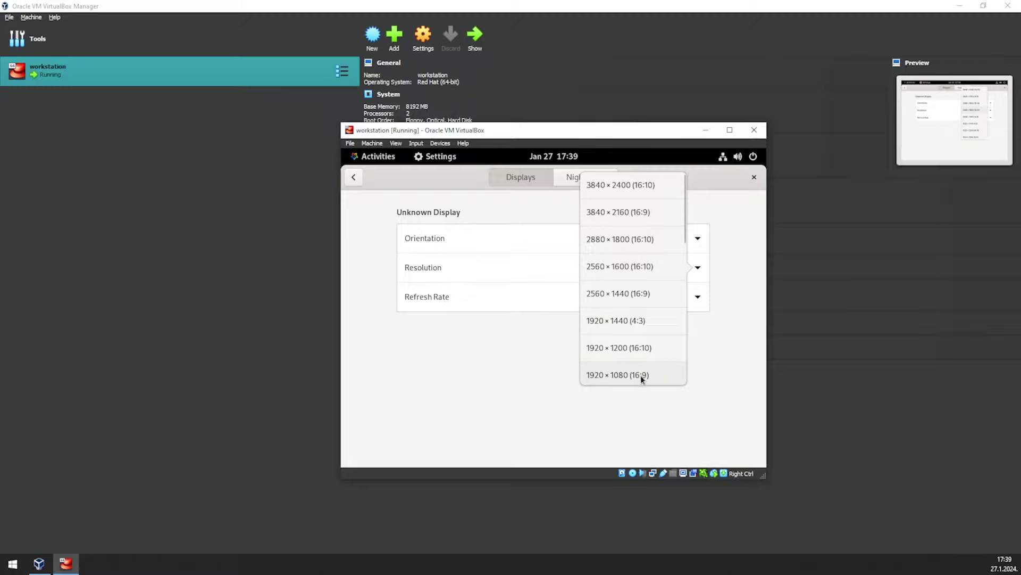
pyautogui.click(624, 375)
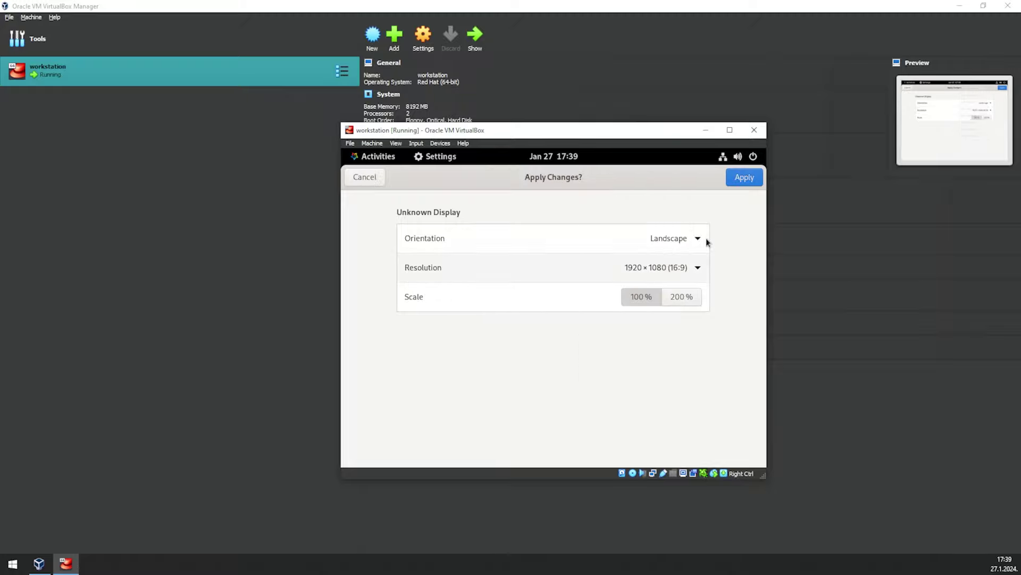
pyautogui.click(745, 182)
pyautogui.click(838, 144)
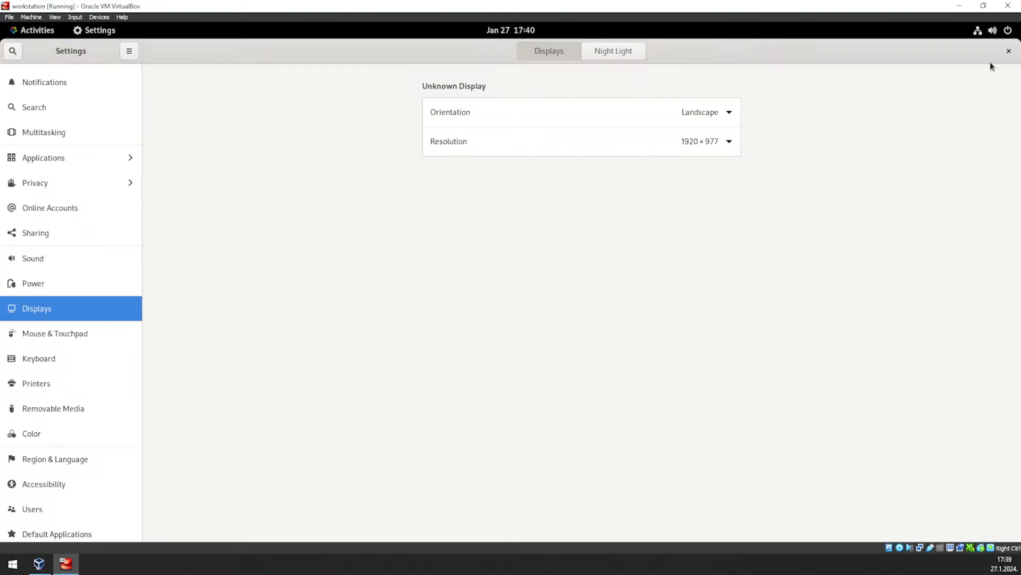
pyautogui.click(990, 62)
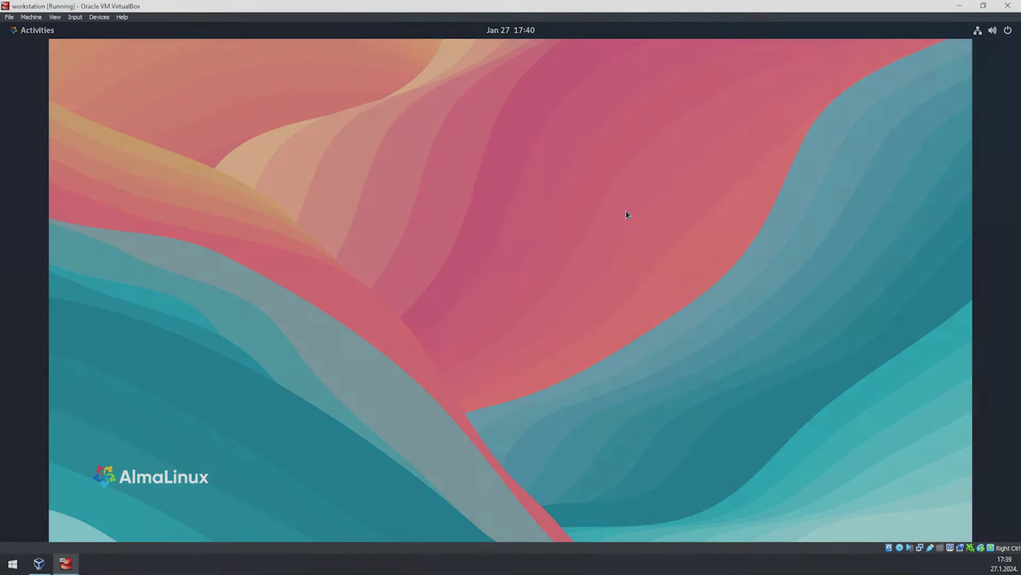